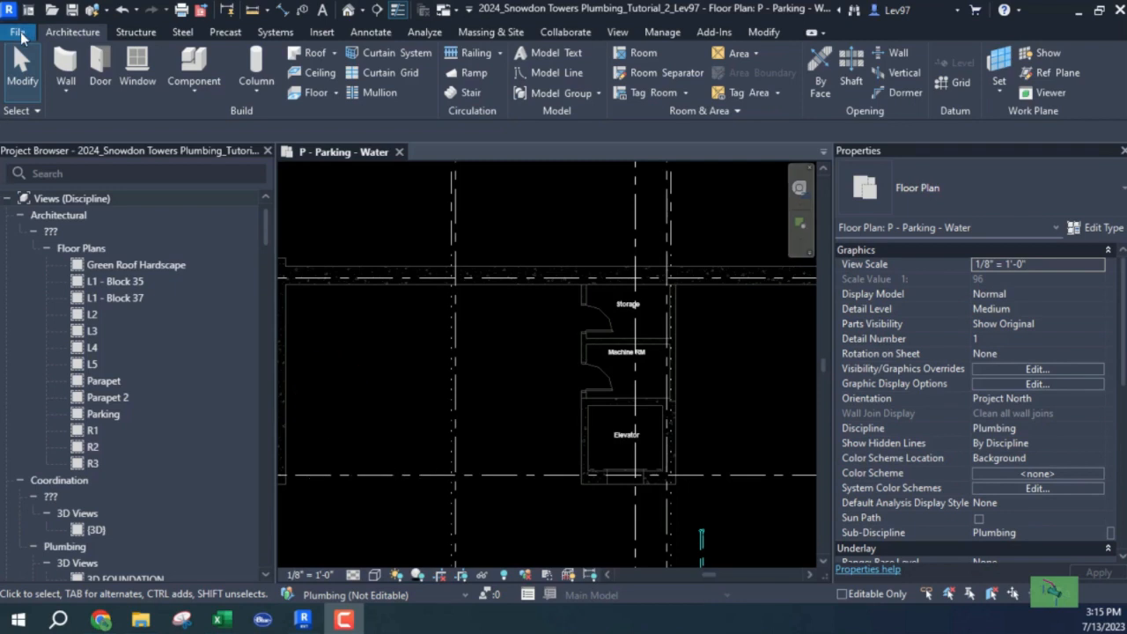
# Create a new family from the Generic Annotation template in the Annotations folder.
pyautogui.click(18, 32)
pyautogui.moveTo(44, 105)
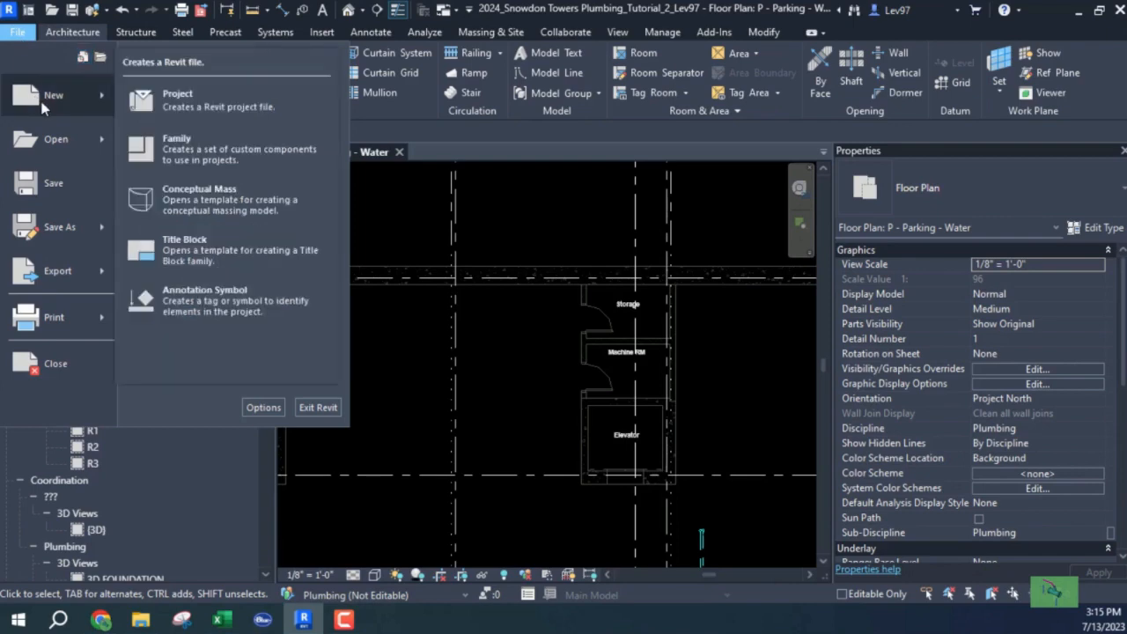
pyautogui.click(177, 145)
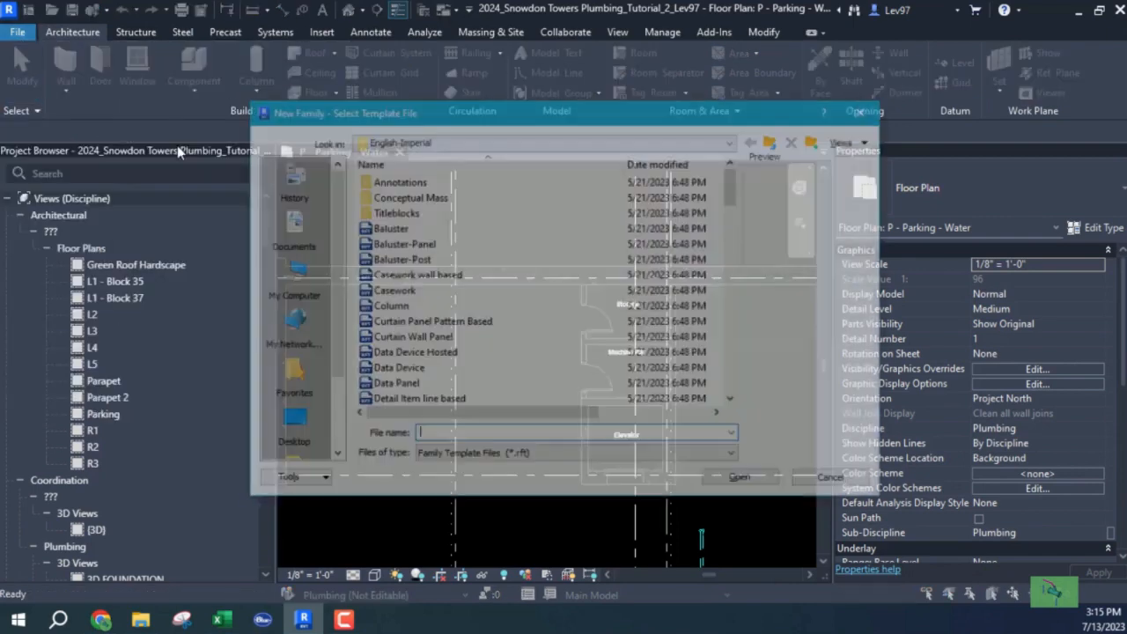
pyautogui.doubleClick(396, 180)
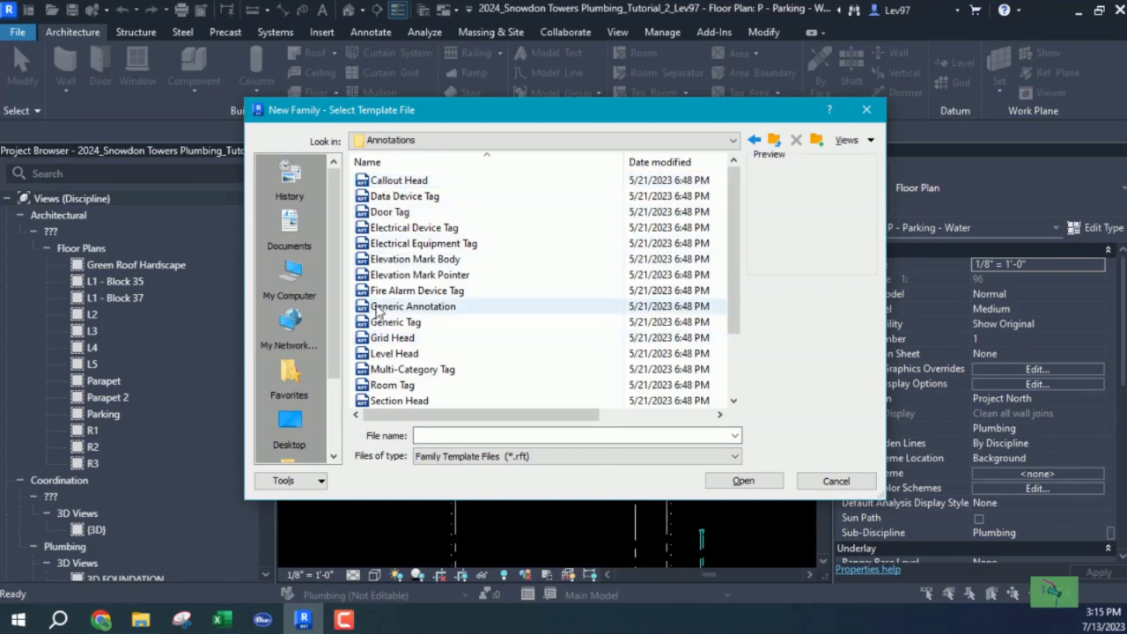
pyautogui.click(376, 310)
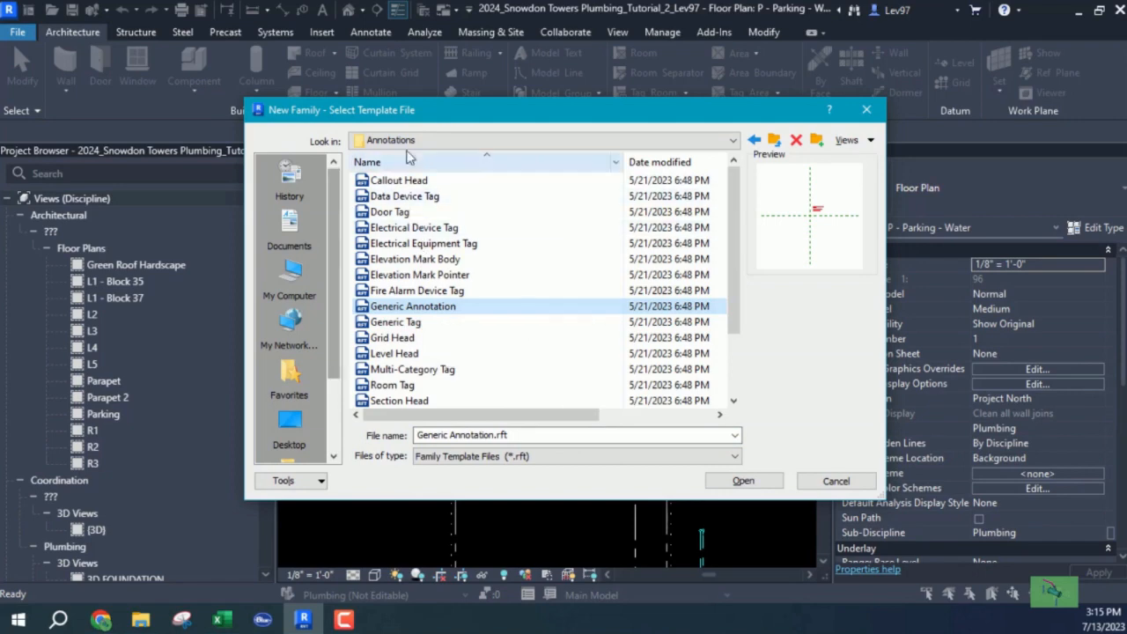
pyautogui.press('Return')
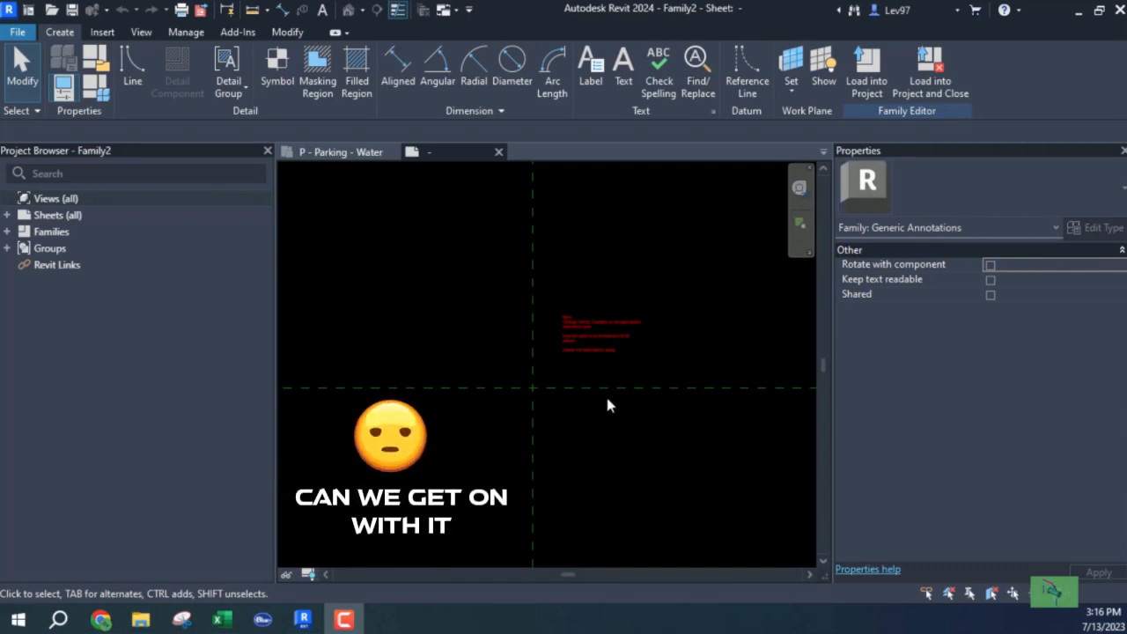
# Delete the red template note above the intersection of the reference planes.
pyautogui.scroll(2, 605, 393)
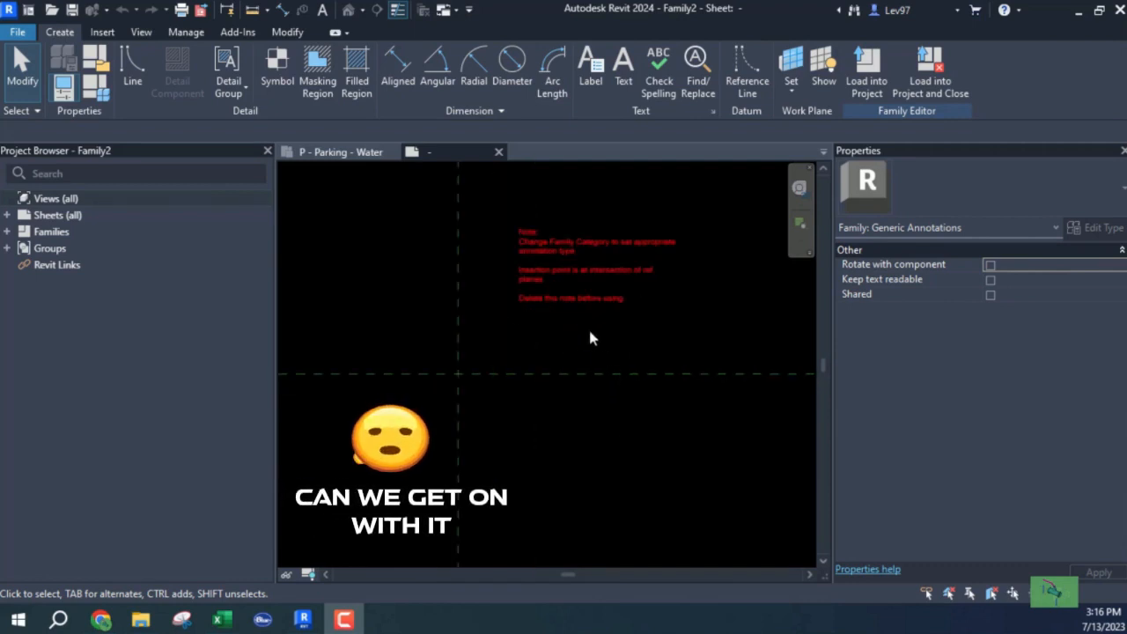
pyautogui.click(557, 270)
pyautogui.click(455, 92)
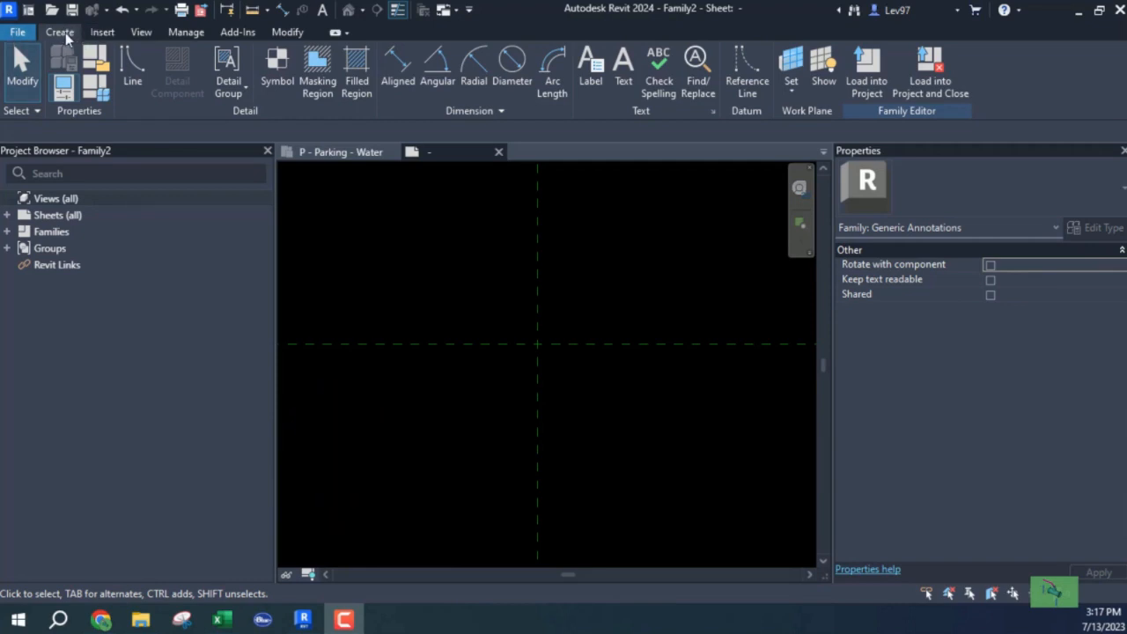
# Place a label at the reference plane intersection and create the instance family parameters Note Number, Note Text and Sheet Number.
pyautogui.click(591, 75)
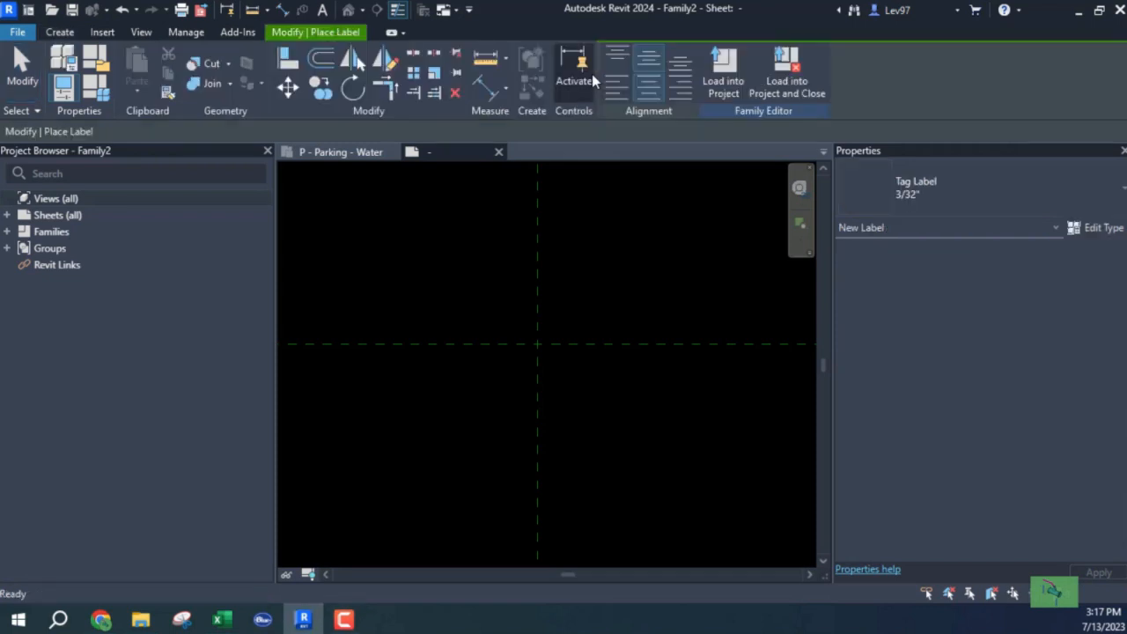
pyautogui.click(538, 352)
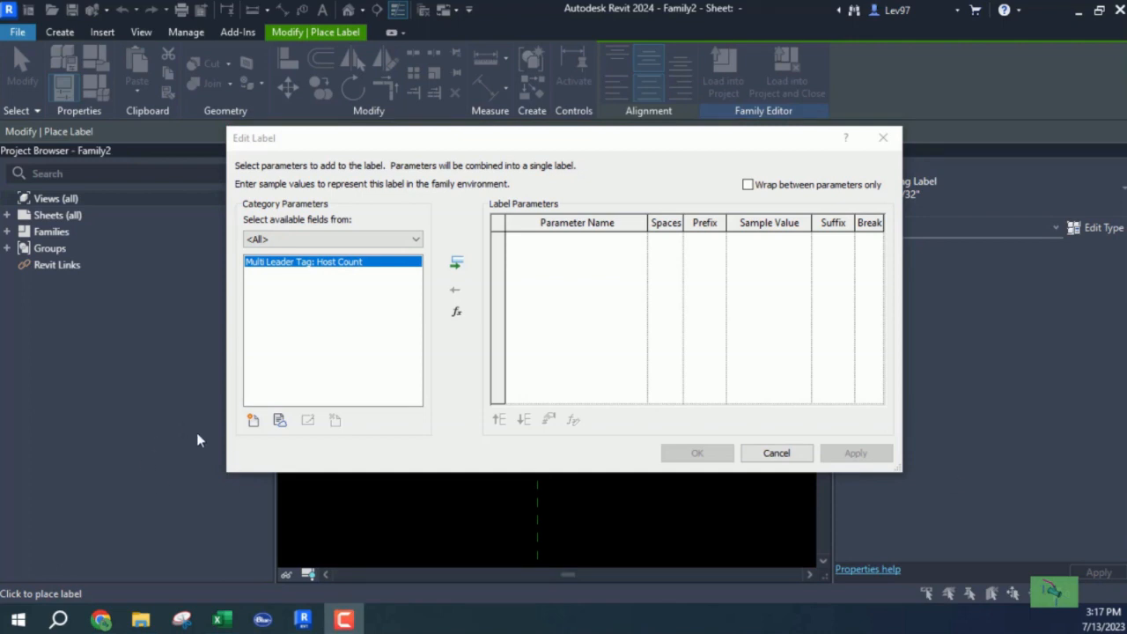
pyautogui.click(254, 422)
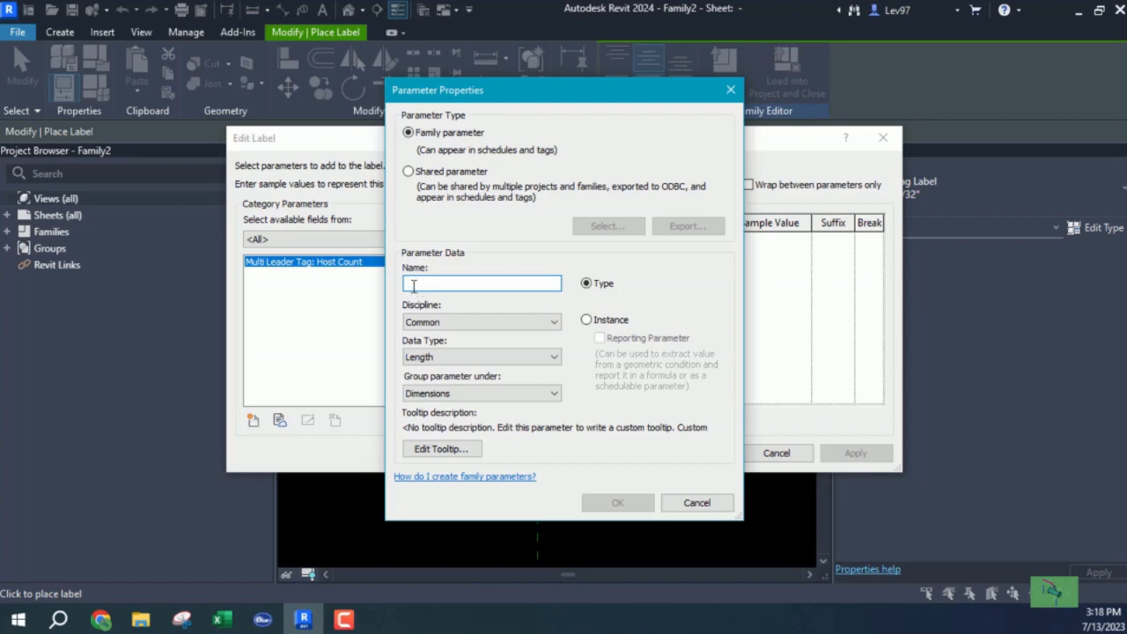
pyautogui.click(586, 319)
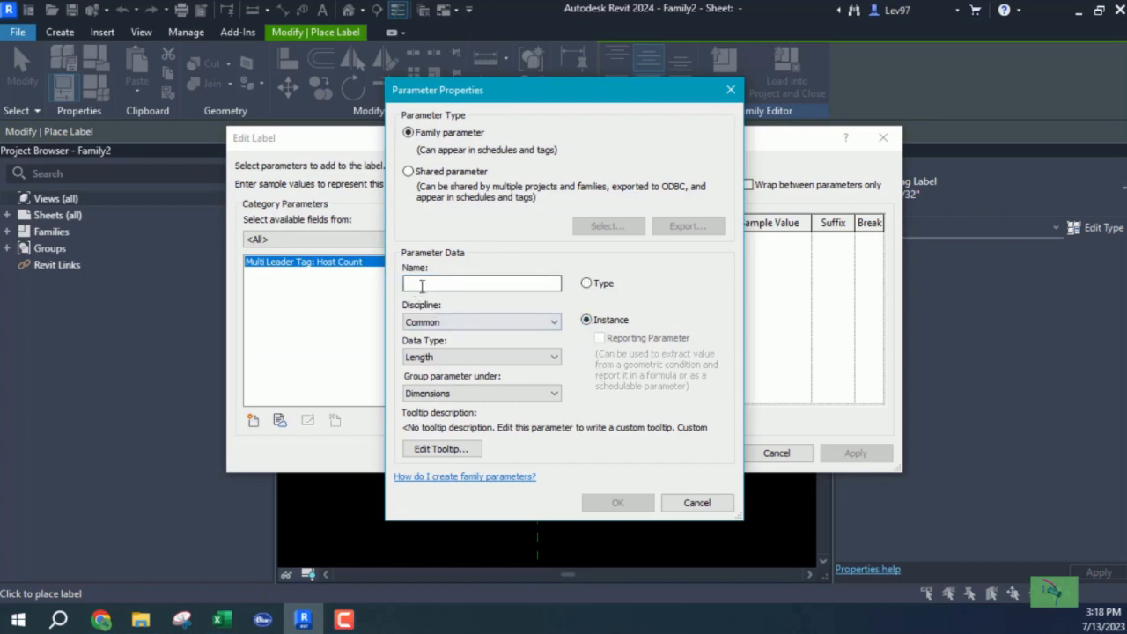
pyautogui.click(471, 357)
pyautogui.click(428, 373)
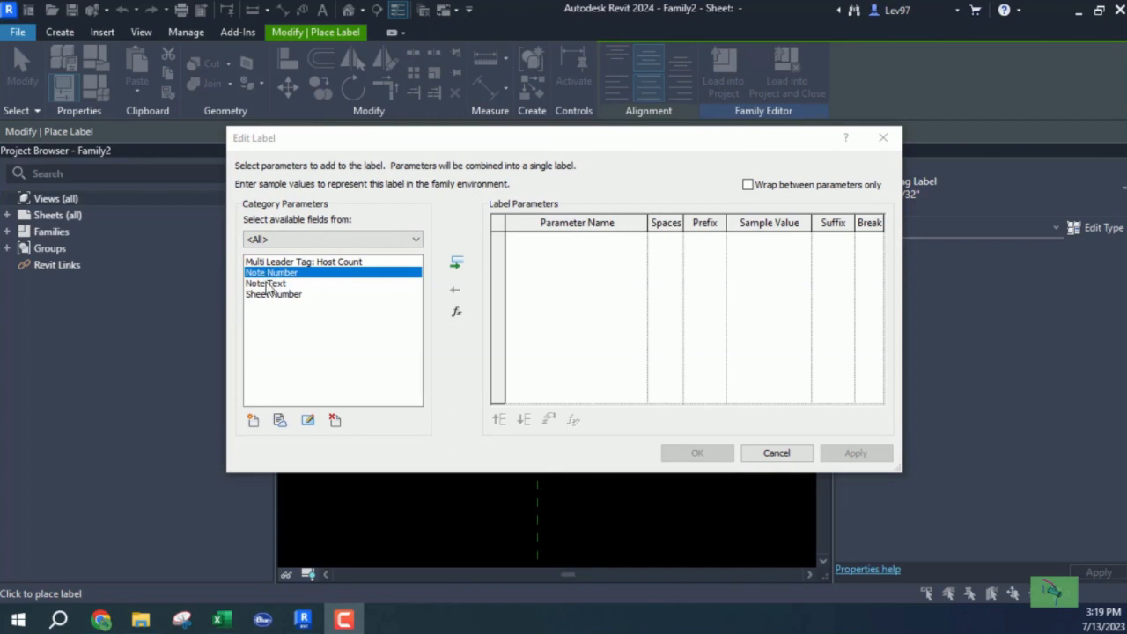
# Add the Note Number parameter to the label with 99 as its sample value.
pyautogui.click(457, 265)
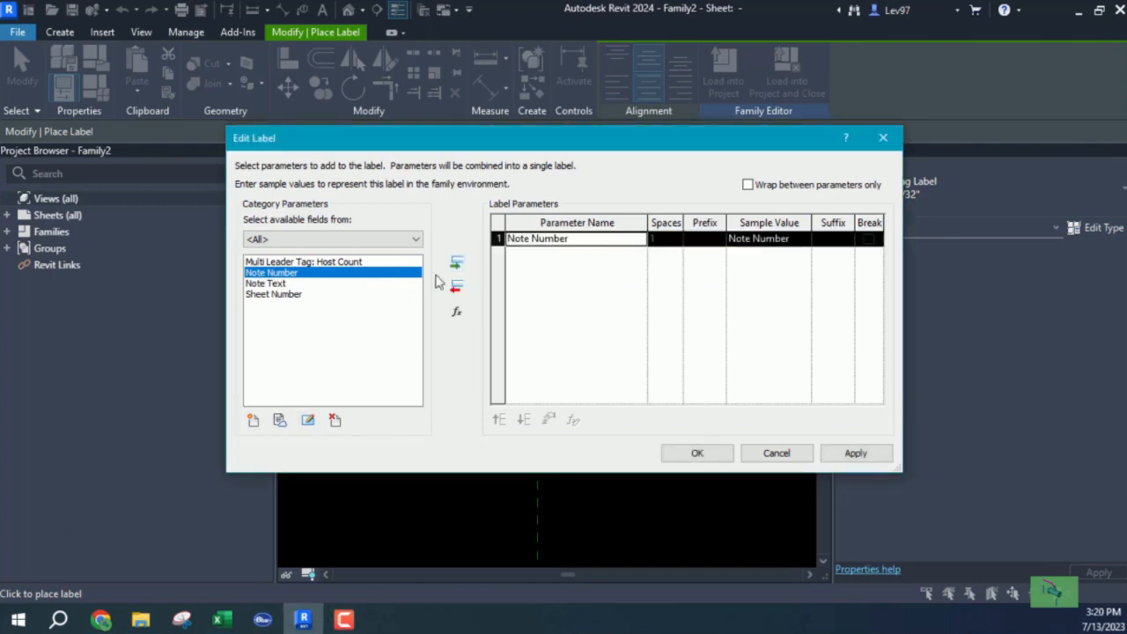
pyautogui.click(797, 243)
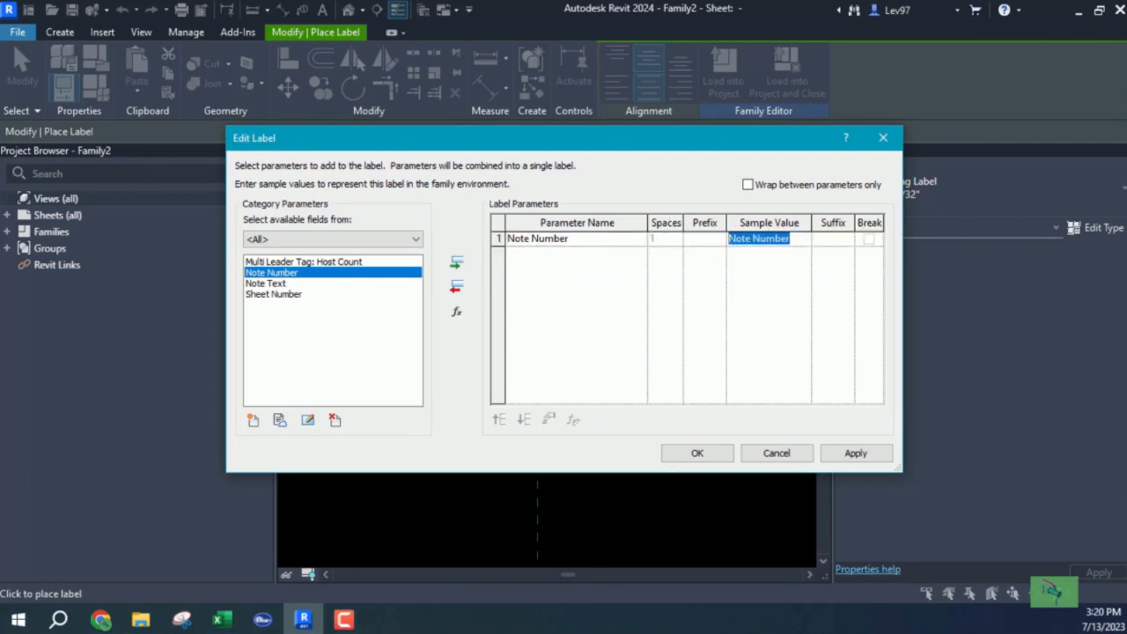
pyautogui.write('99')
pyautogui.press('Return')
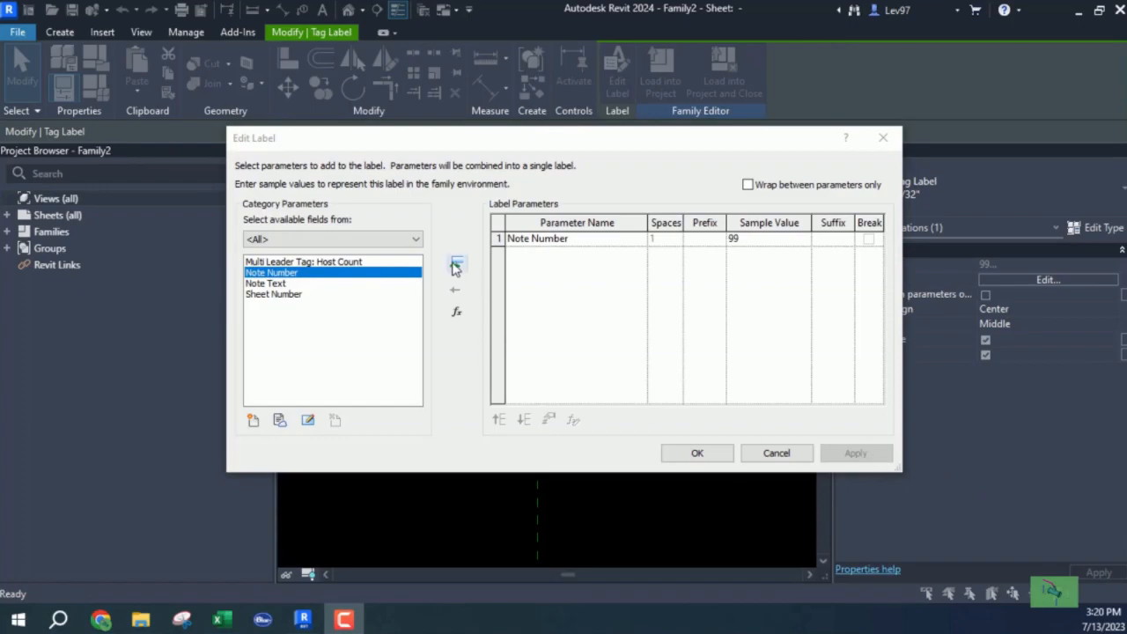
# Review the Note Text, Sheet Number and Note Number parameters available for the label.
pyautogui.click(259, 285)
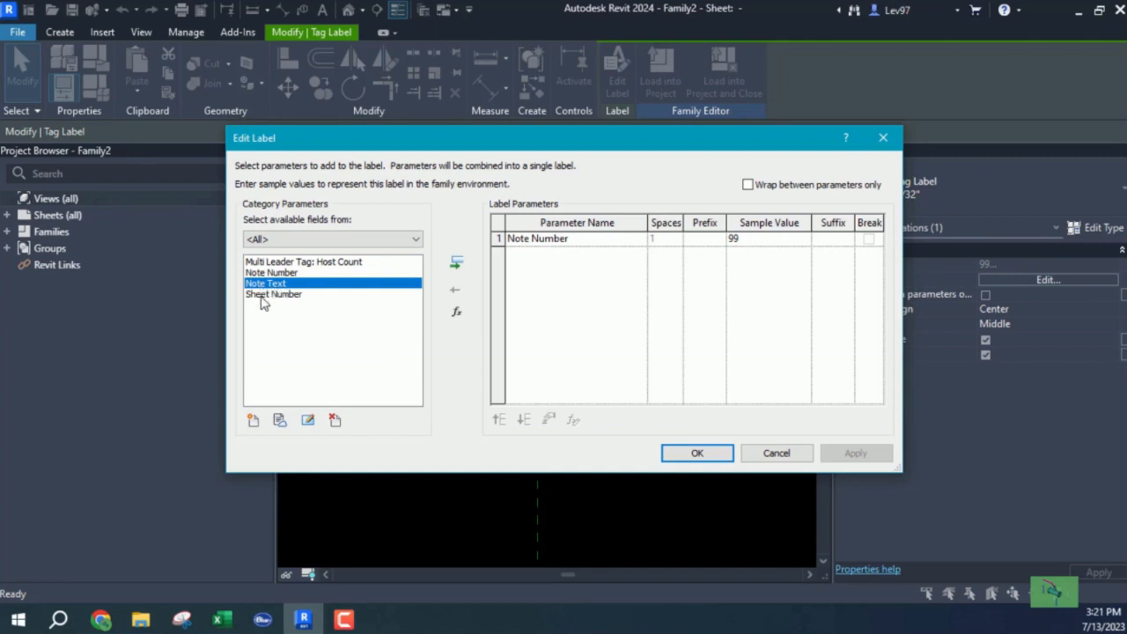
pyautogui.click(262, 295)
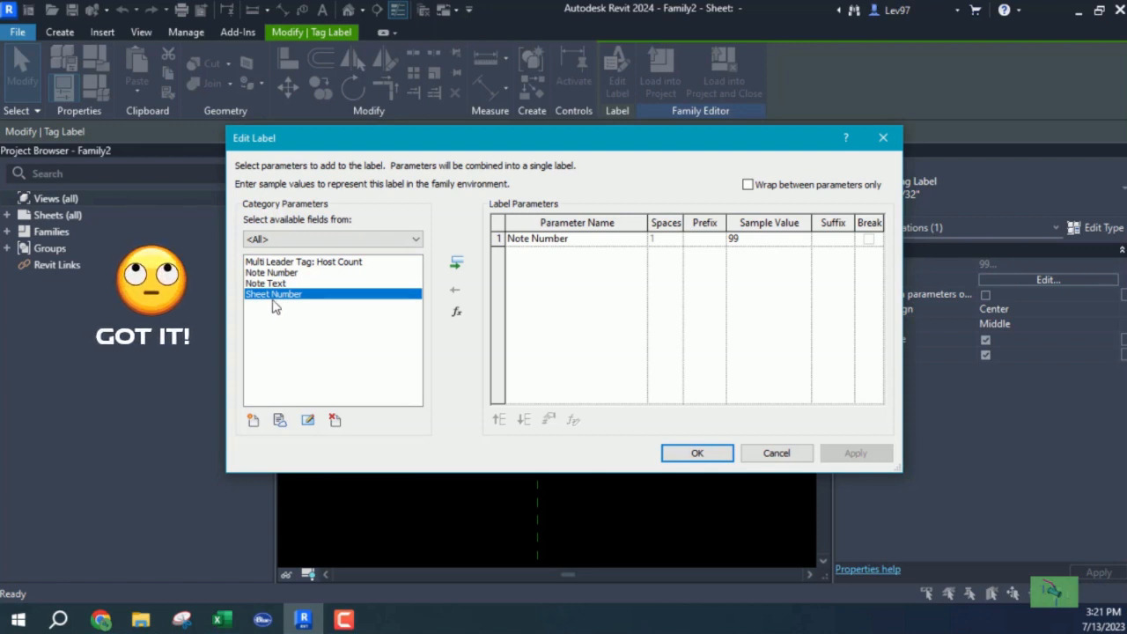
pyautogui.click(310, 273)
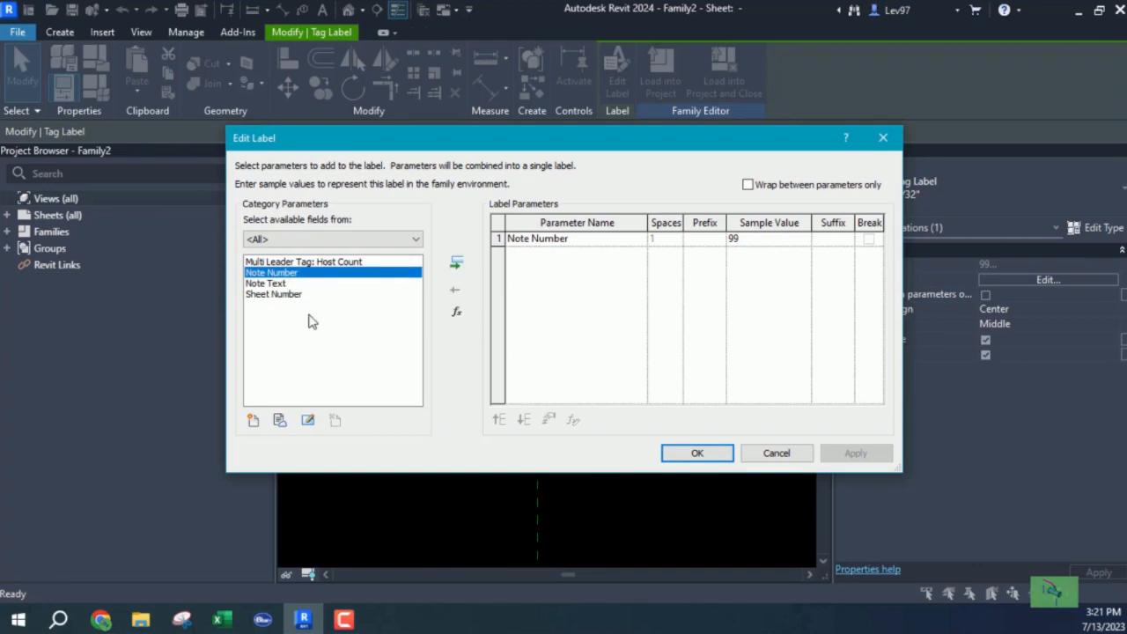
pyautogui.click(695, 452)
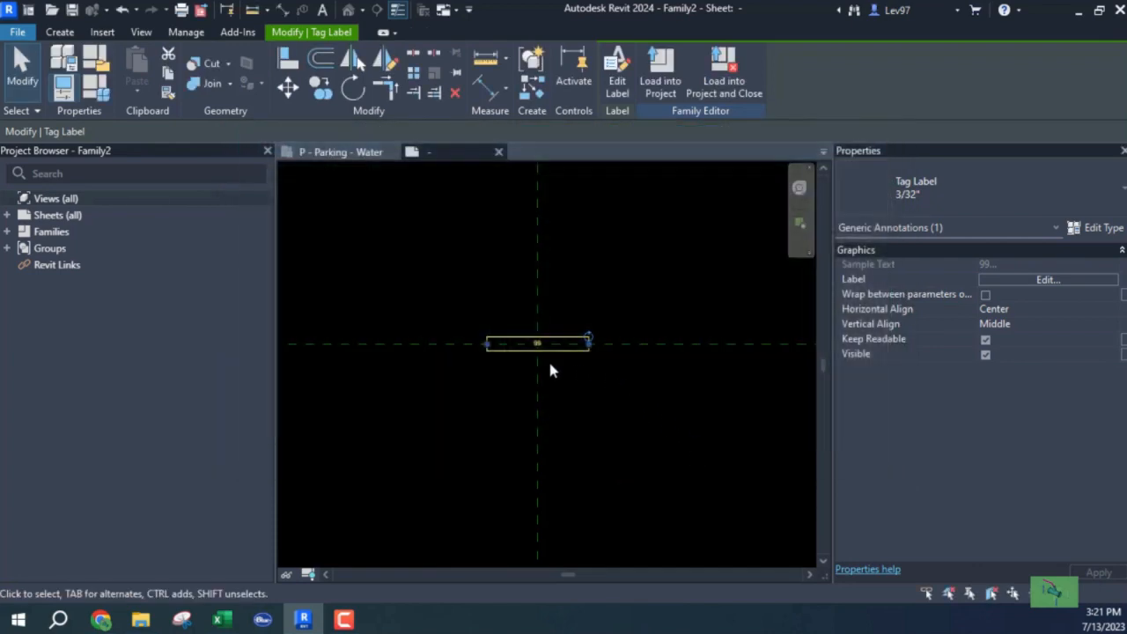
# Narrow the label's box so that it fits closely around the sample number.
pyautogui.scroll(5, 536, 335)
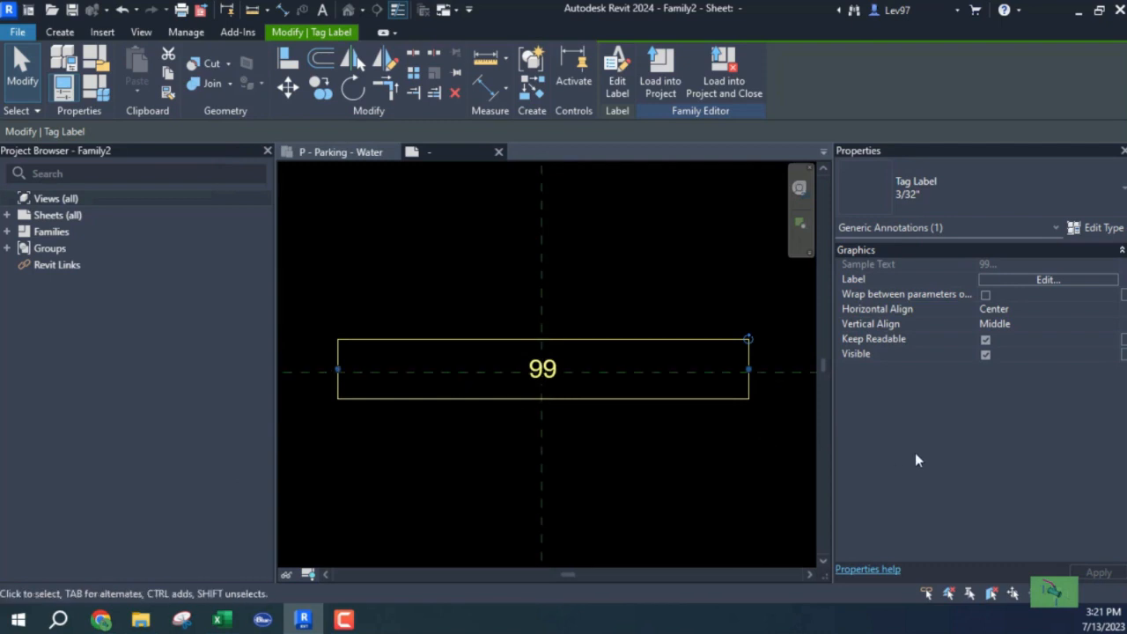
pyautogui.moveTo(747, 371); pyautogui.dragTo(567, 369)
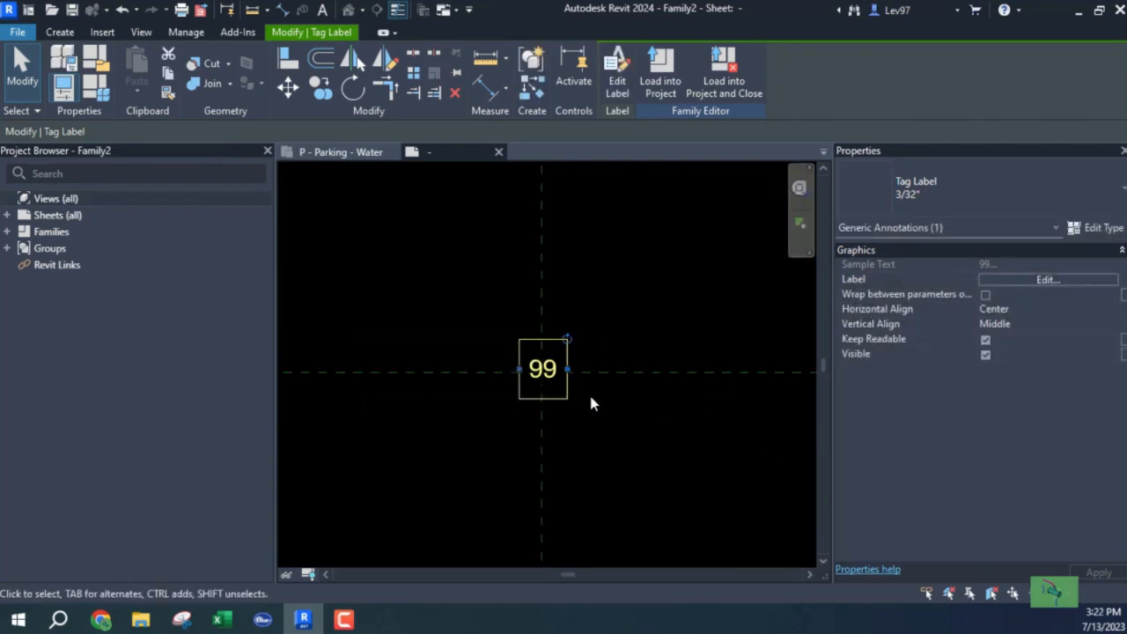
pyautogui.click(591, 398)
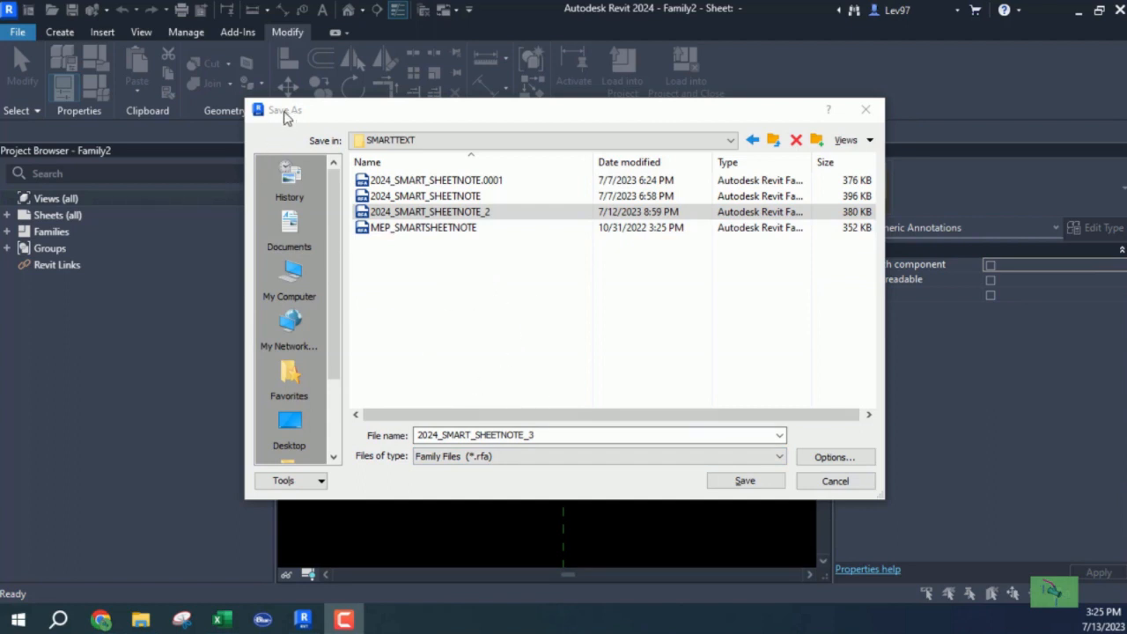
# Save the annotation family as 2024_SMART_SHEETNOTE_3 in the SMARTTEXT folder.
pyautogui.click(536, 457)
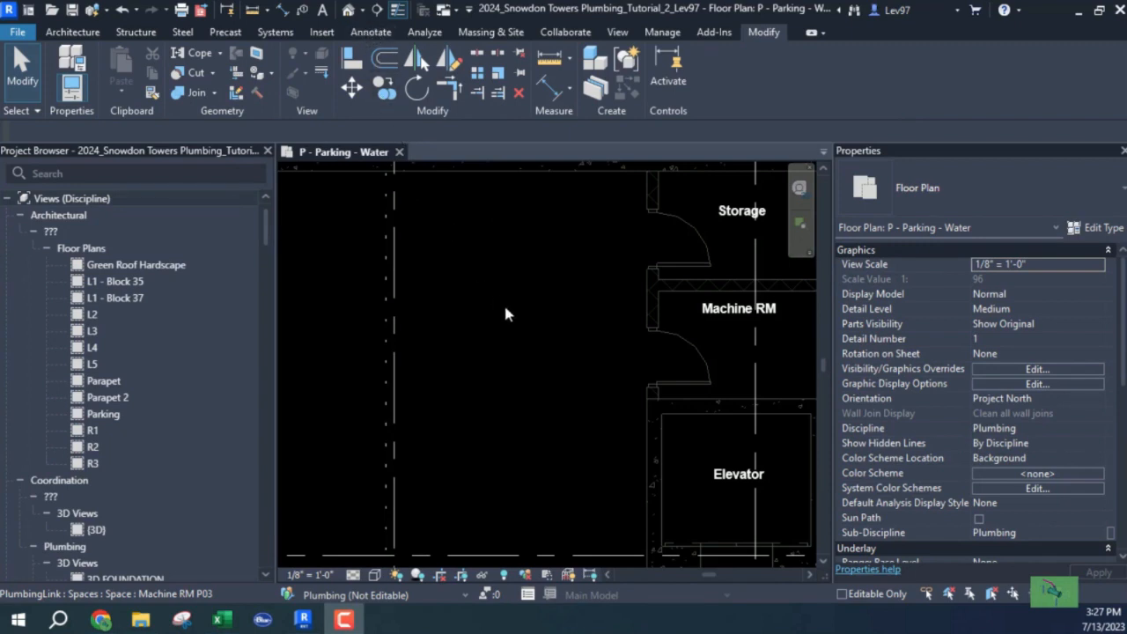
# Place one 2024_SMART_SHEETNOTE_3 symbol without leaders in the open area west of the Storage room.
pyautogui.click(369, 31)
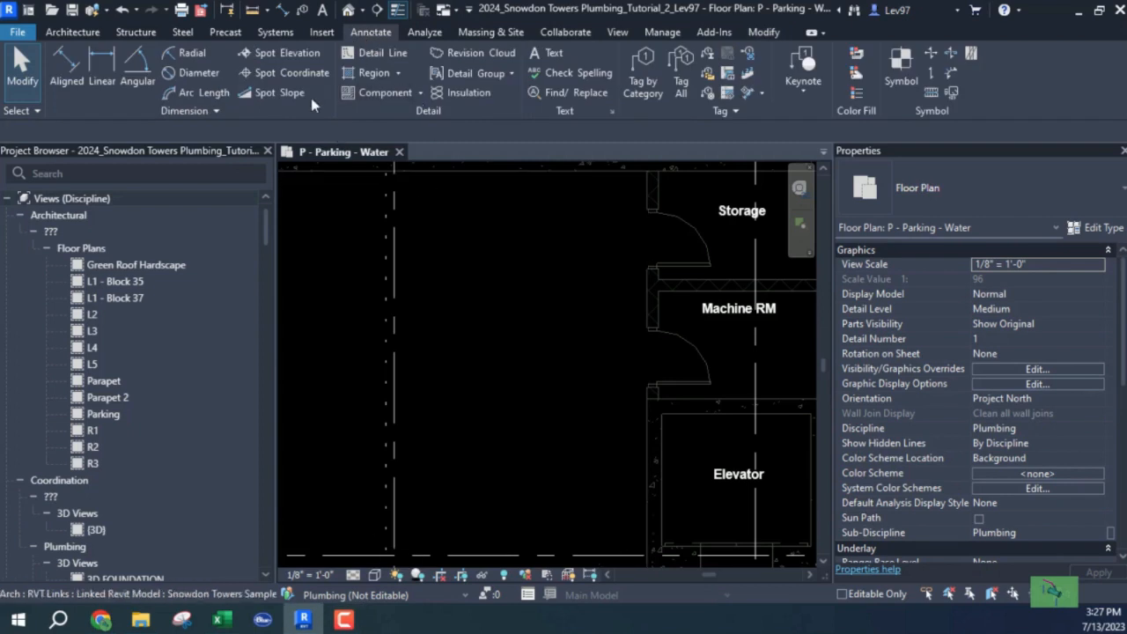
pyautogui.click(900, 61)
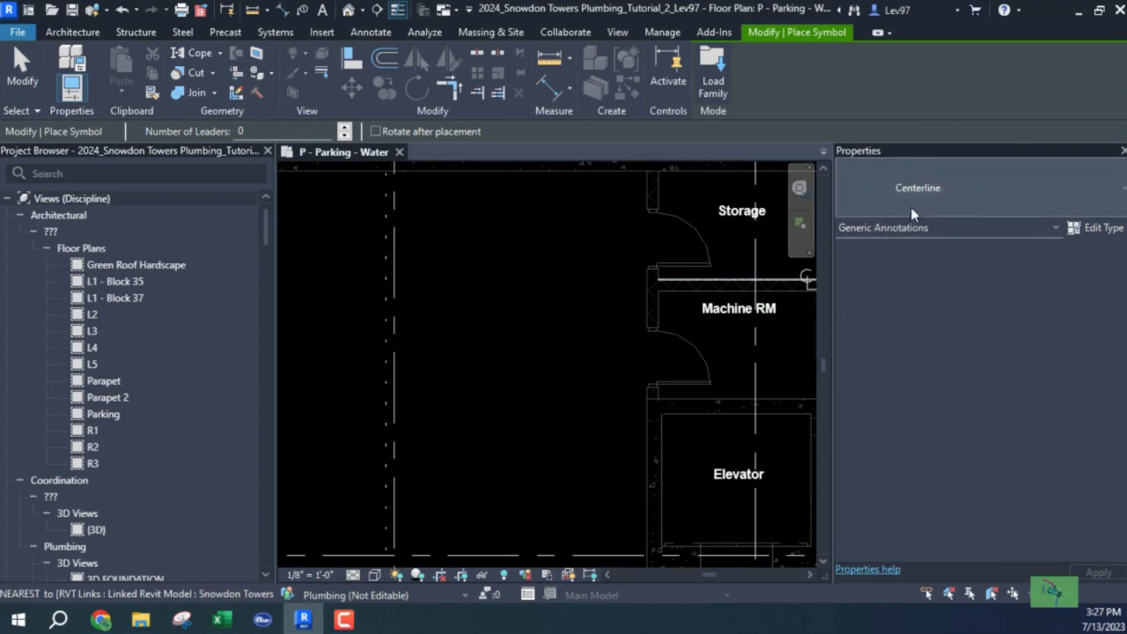
pyautogui.click(1117, 195)
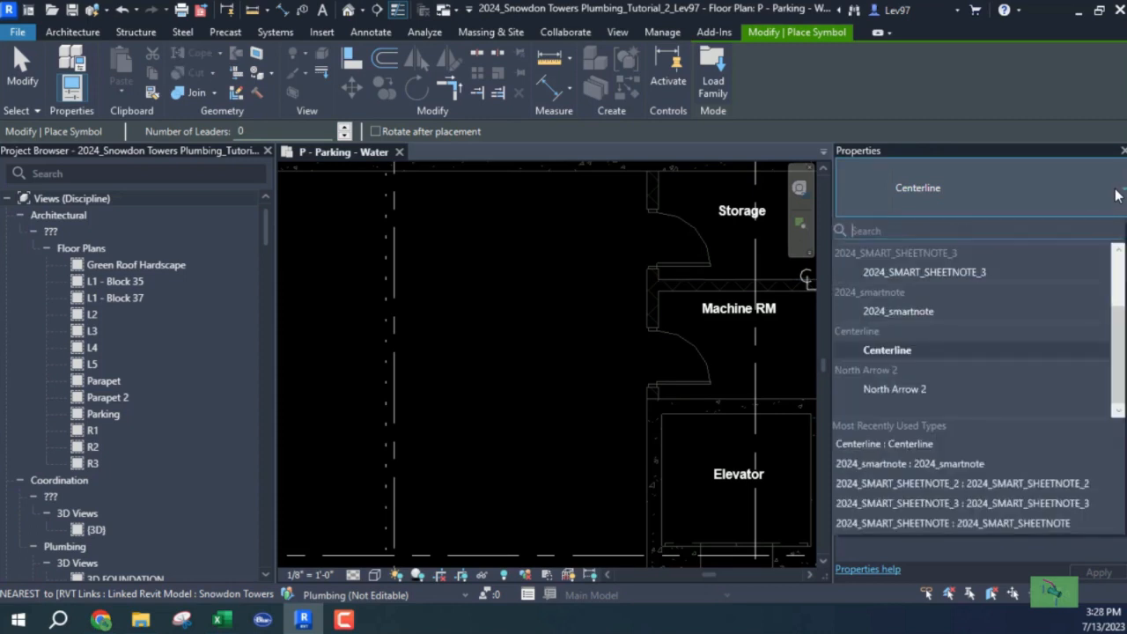
pyautogui.click(939, 270)
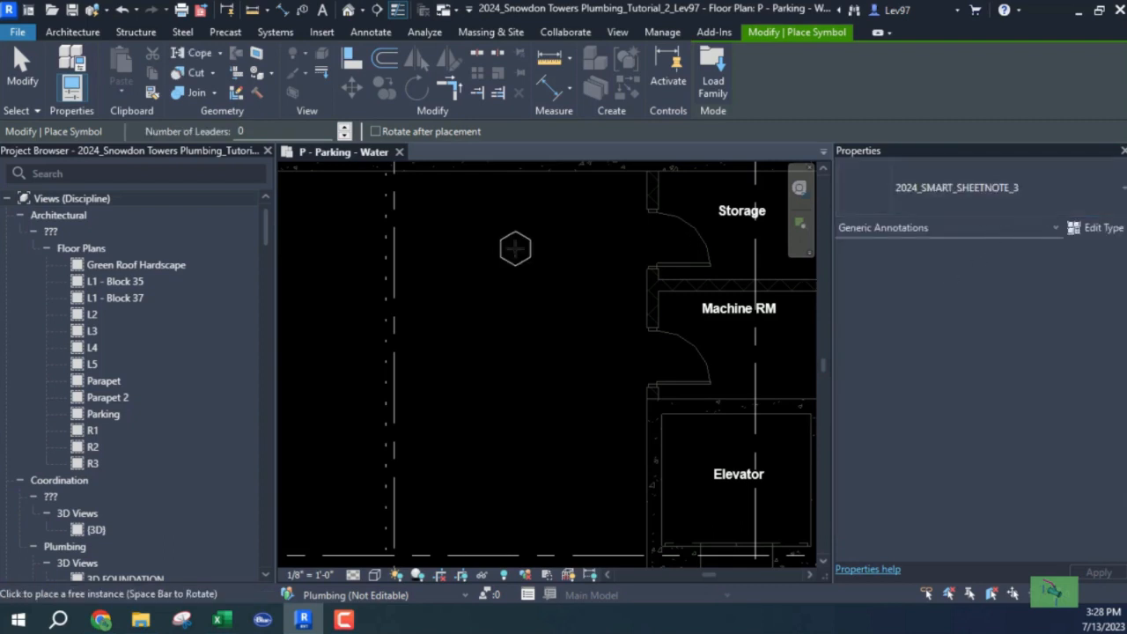
pyautogui.click(468, 252)
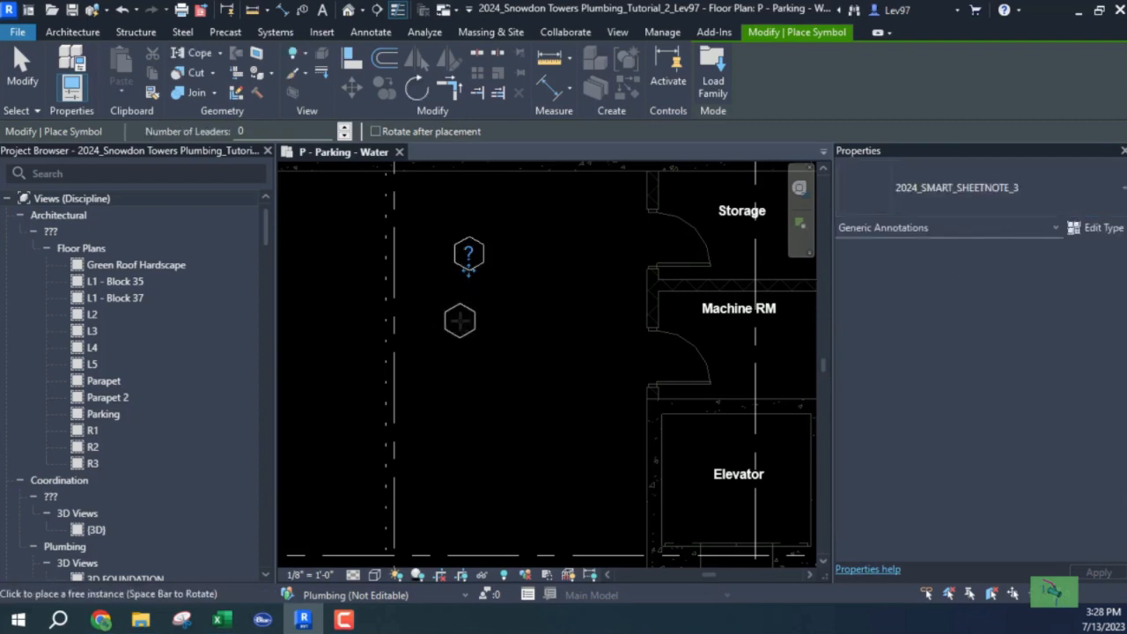
pyautogui.press('Escape')
pyautogui.press('Escape')
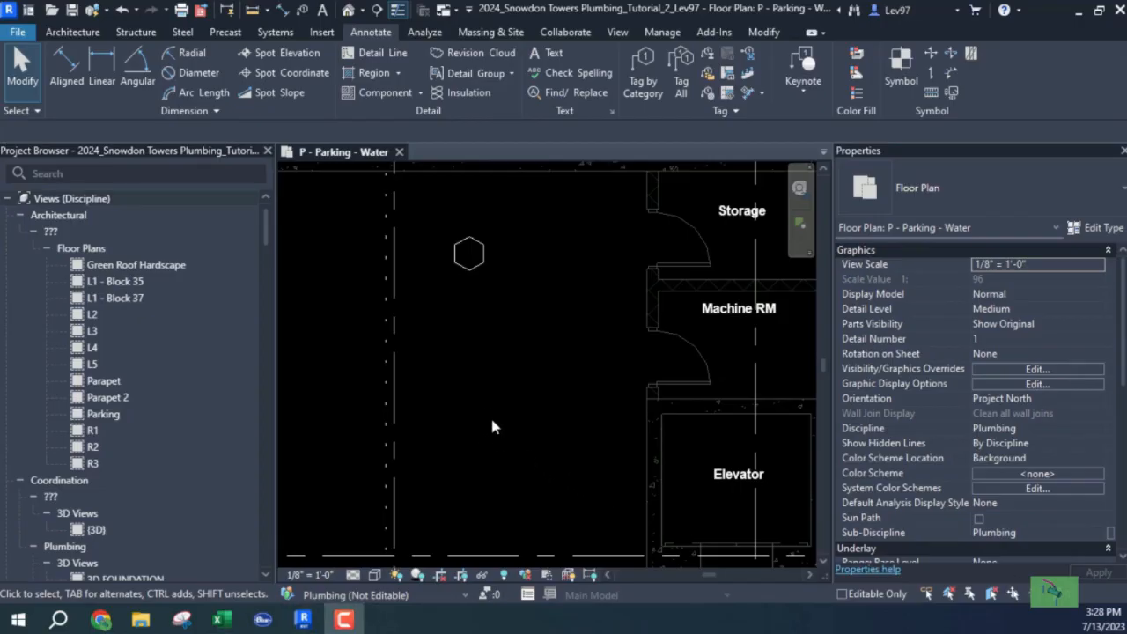
# Set the Note Number of the hexagonal sheet note symbol west of the Storage room to 3.
pyautogui.scroll(-3, 493, 364)
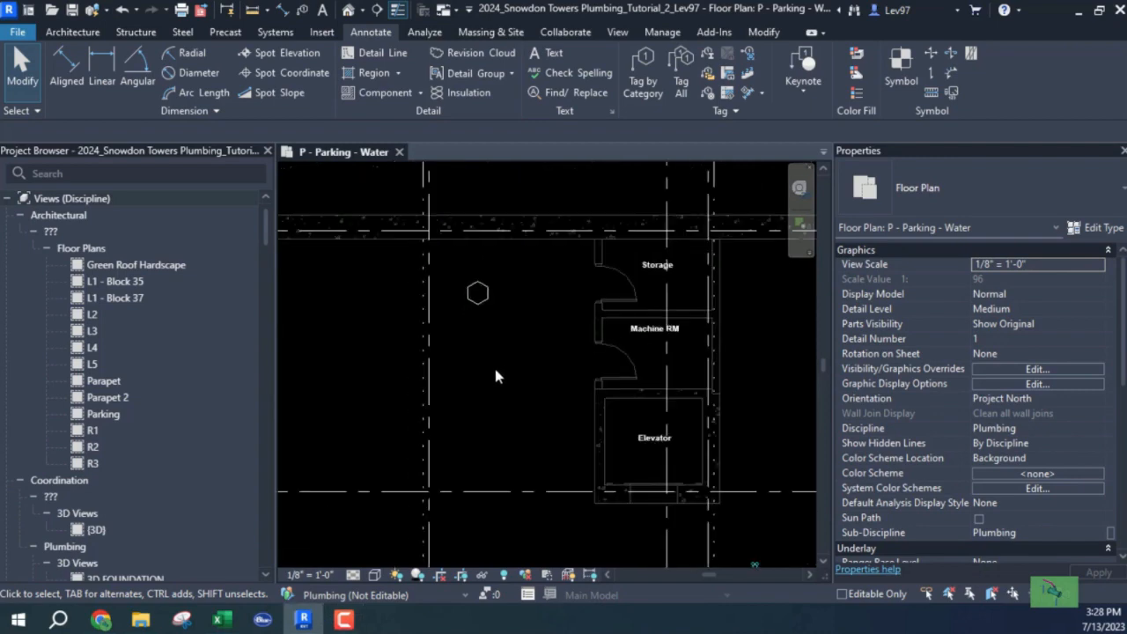
pyautogui.scroll(-2, 496, 376)
pyautogui.scroll(-4, 496, 378)
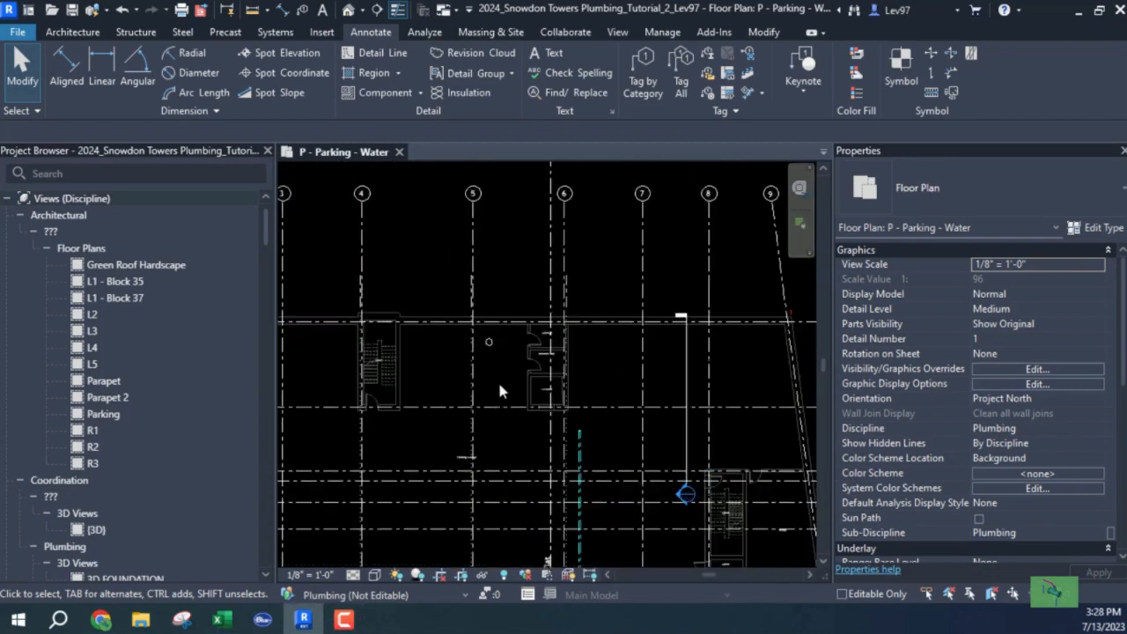
pyautogui.scroll(-2, 541, 334)
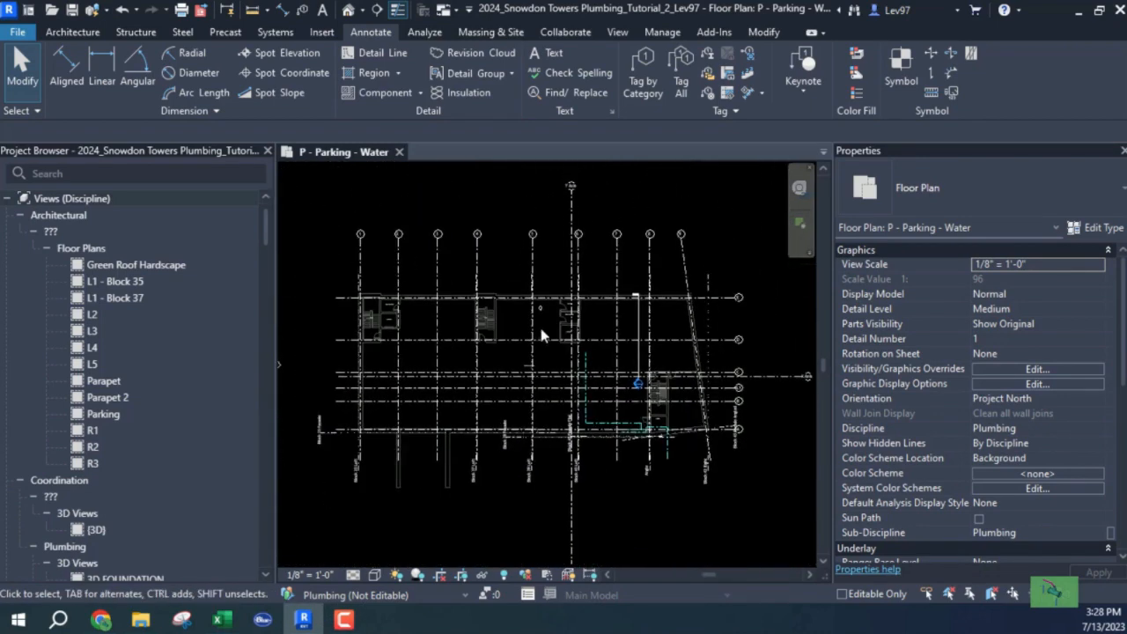
pyautogui.scroll(10, 515, 396)
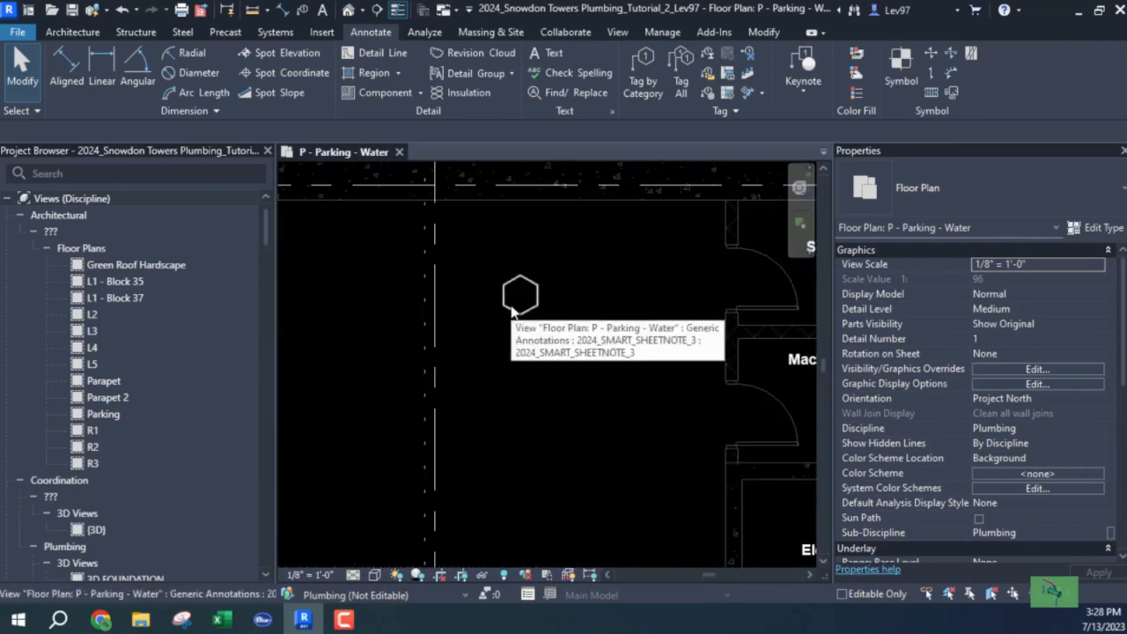
pyautogui.click(516, 310)
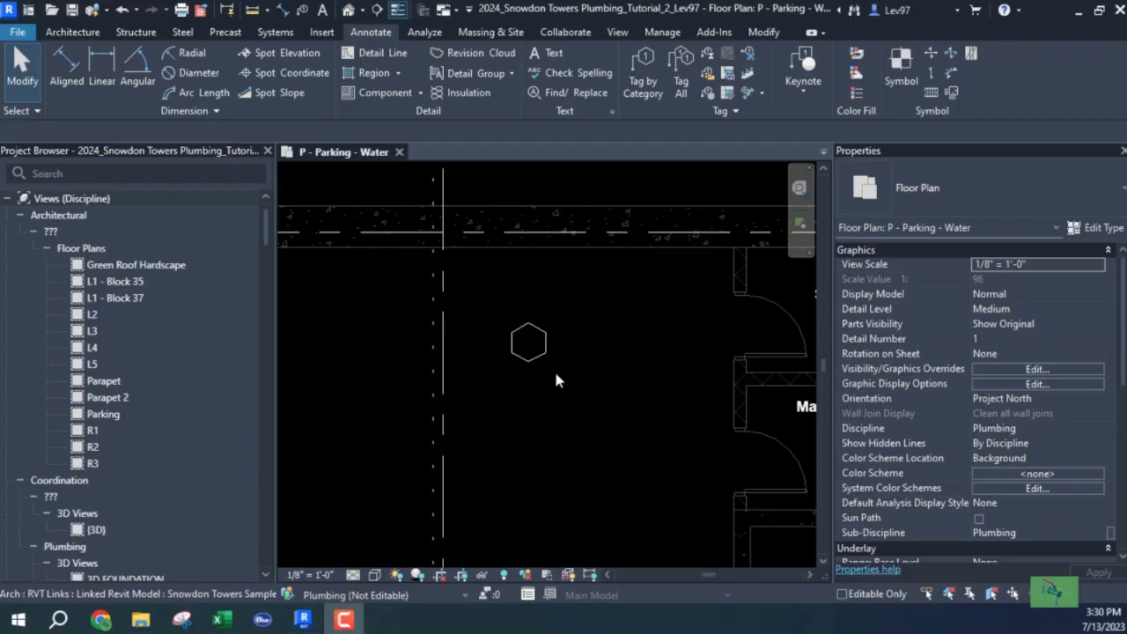
pyautogui.click(533, 358)
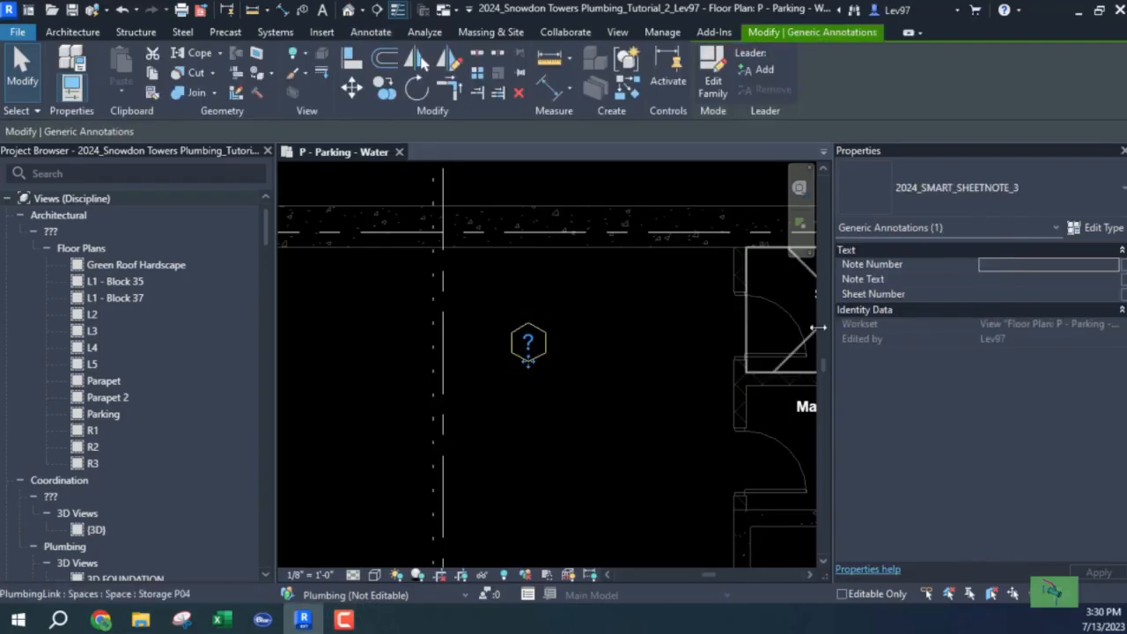
pyautogui.click(997, 268)
pyautogui.write('3')
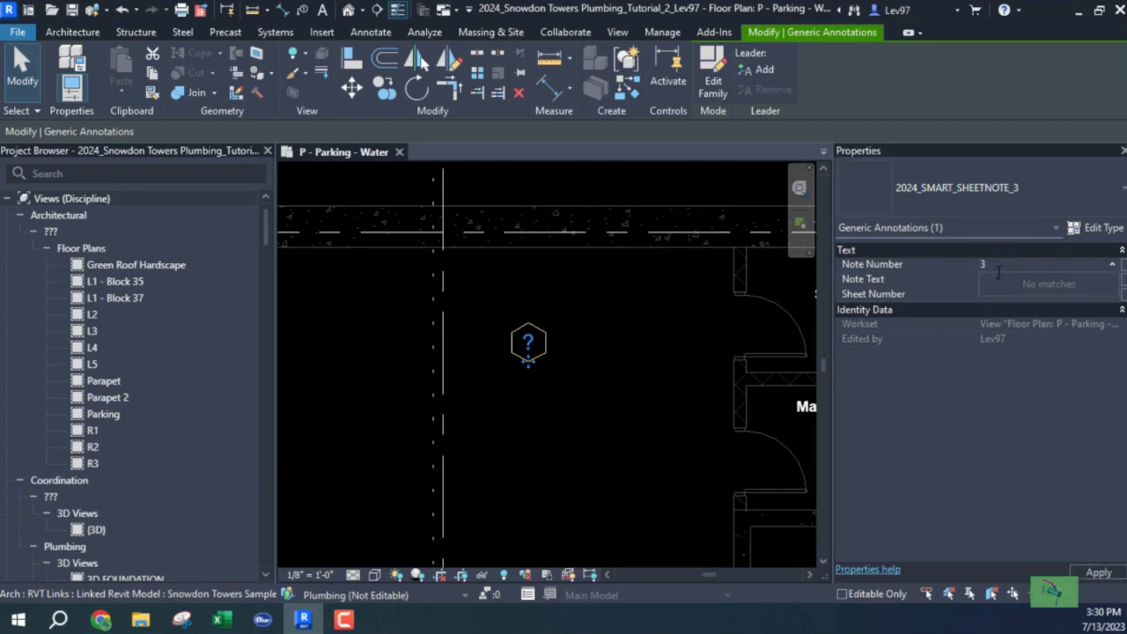
pyautogui.click(589, 345)
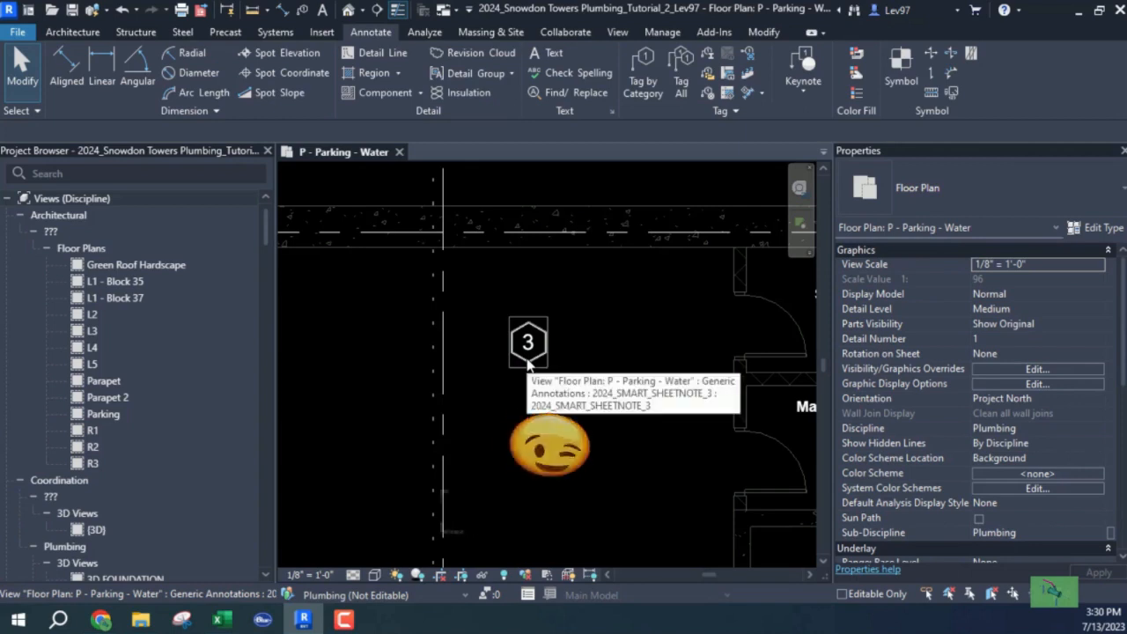
# Fill in the hexagonal sheet note's Note Text as 1"cw dn and its Sheet Number as P100.
pyautogui.click(528, 363)
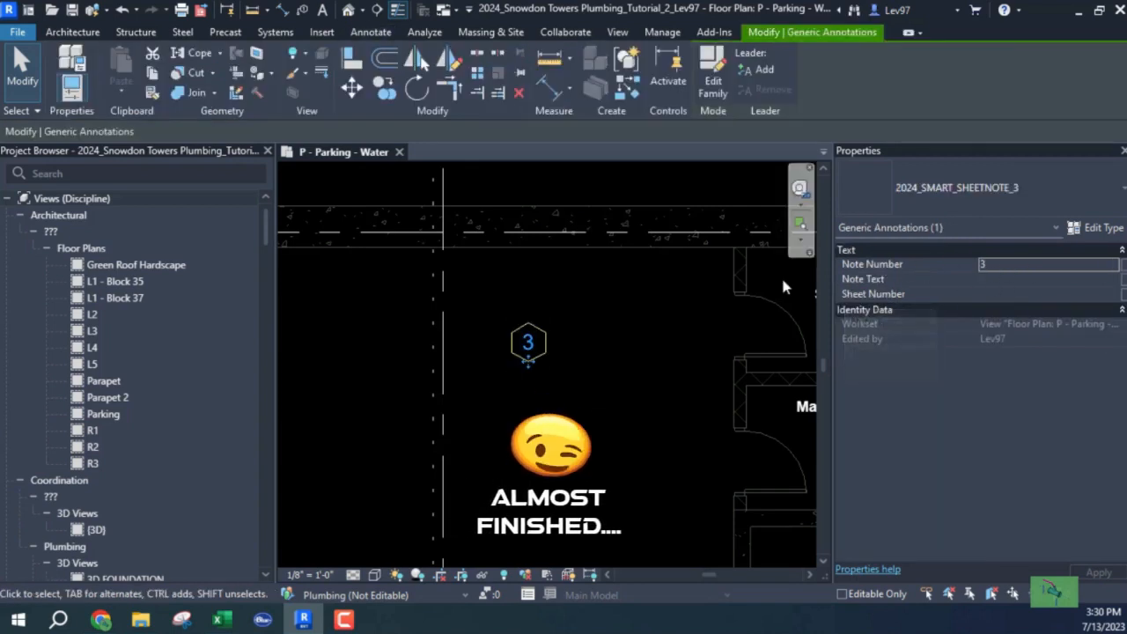
pyautogui.click(990, 278)
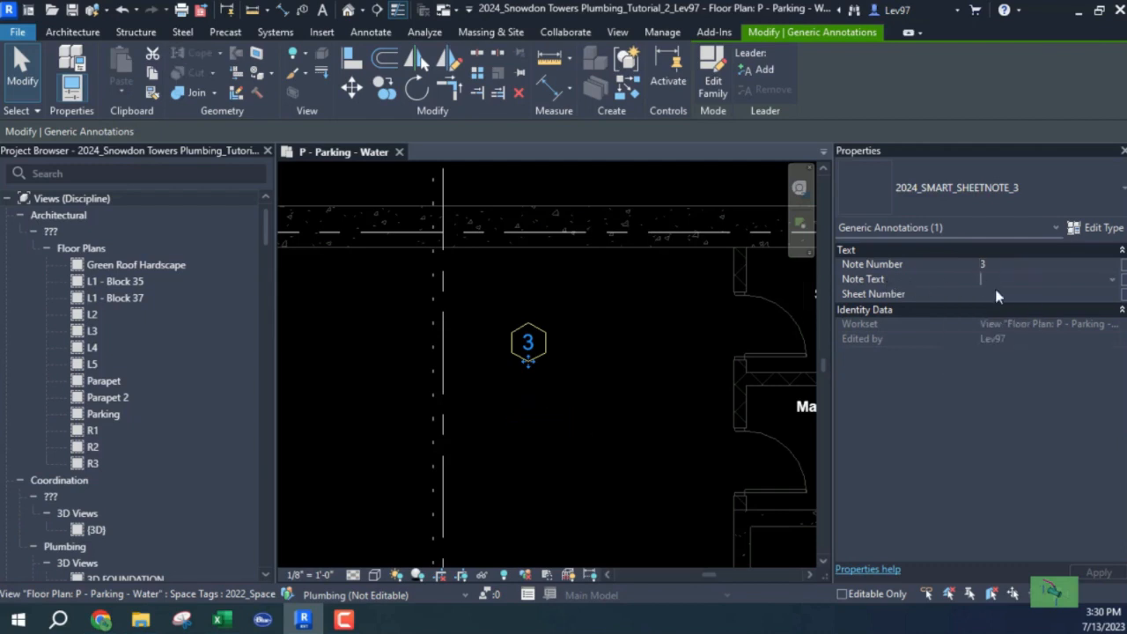
pyautogui.write('1"cw dn')
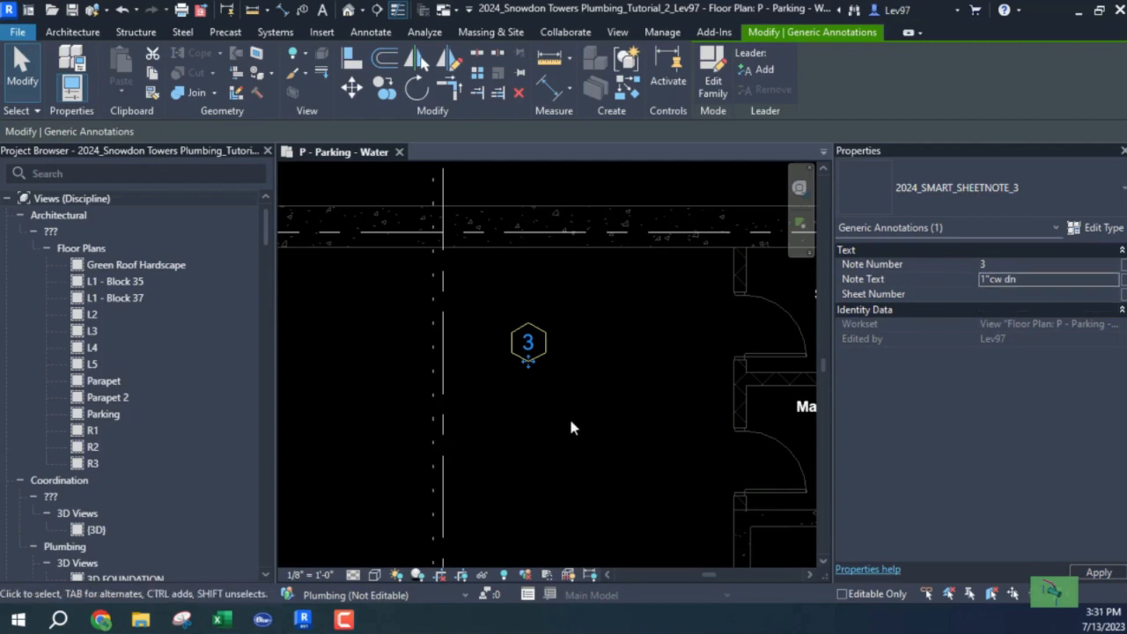
pyautogui.click(1004, 295)
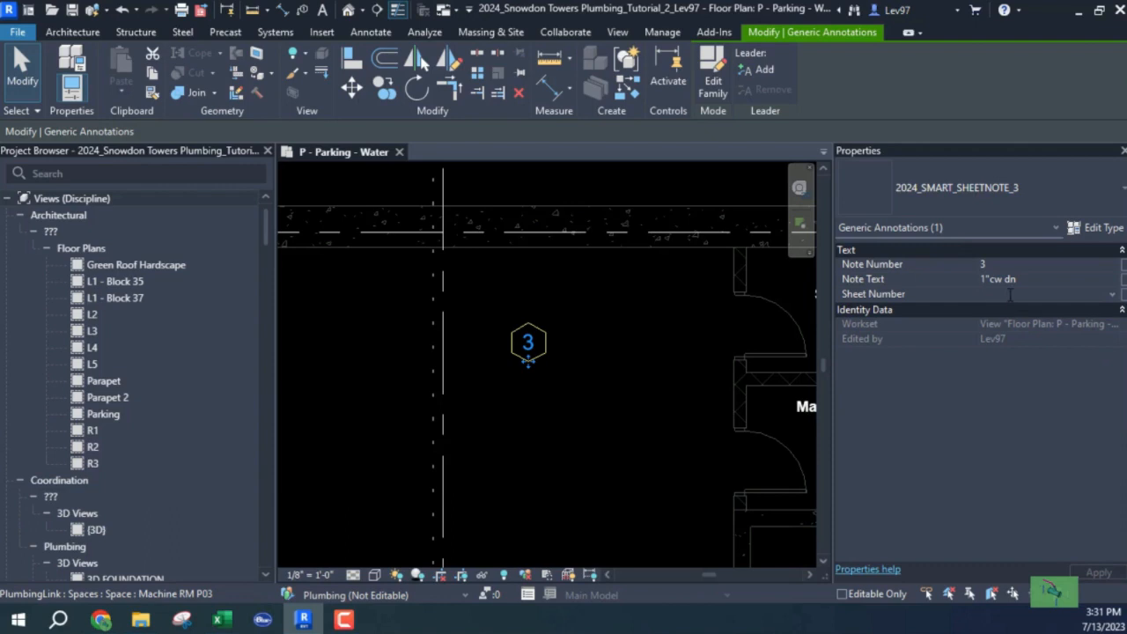
pyautogui.write('P100')
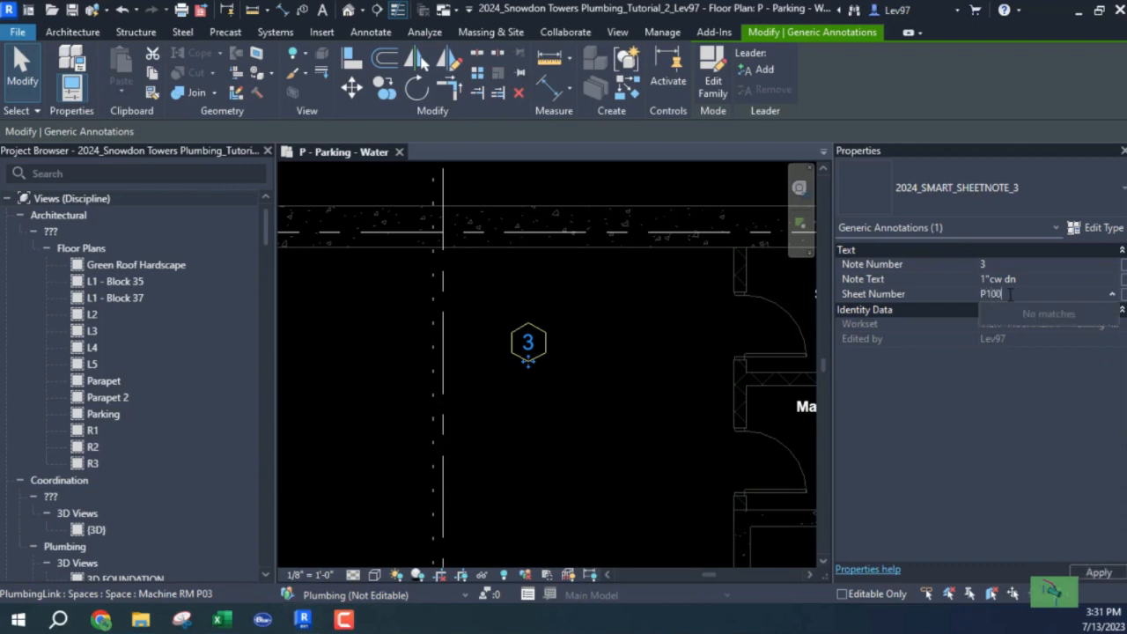
pyautogui.click(607, 434)
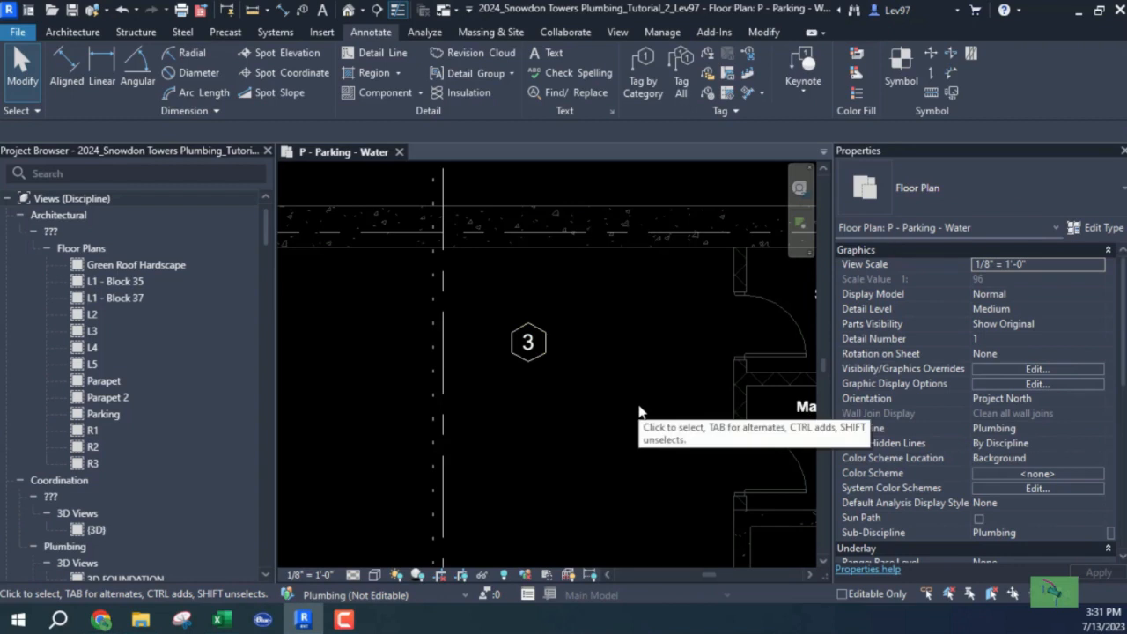